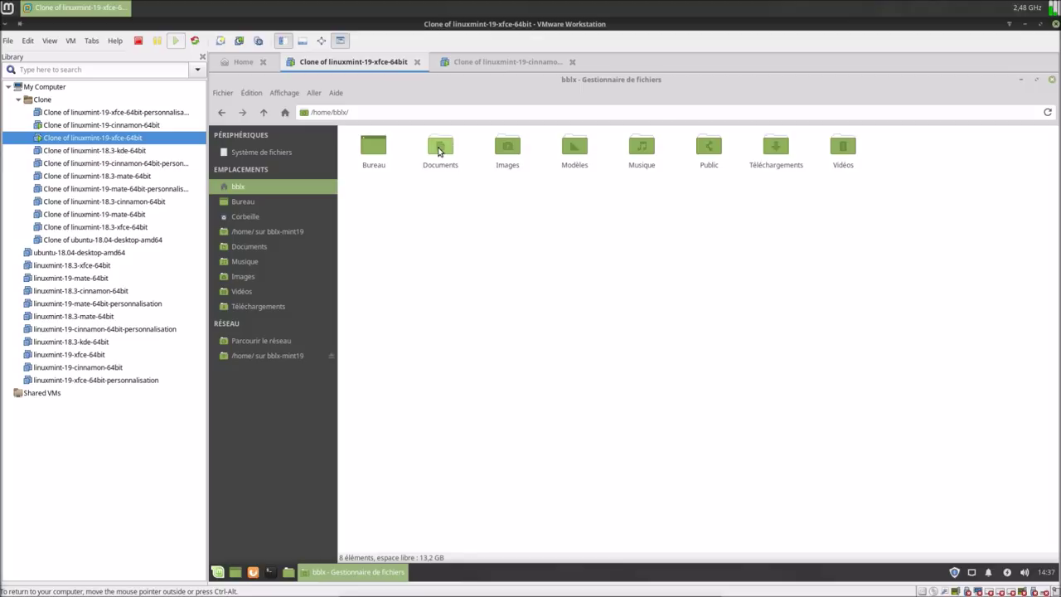
Step: View the Documents folder in the Xfce virtual machine and the personal folder in the Cinnamon virtual machine
double_click(440, 147)
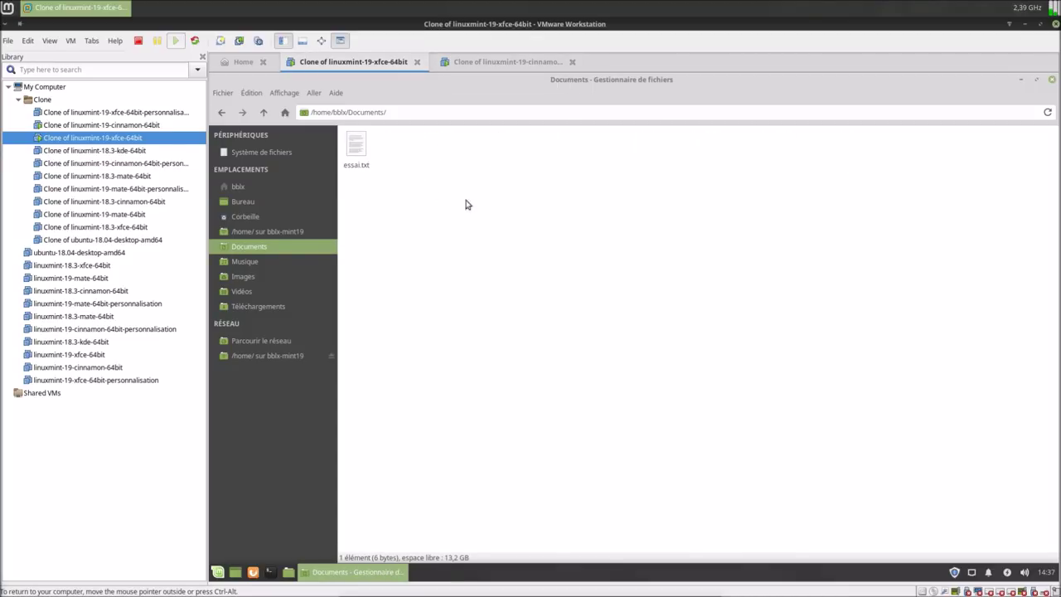
left_click(471, 67)
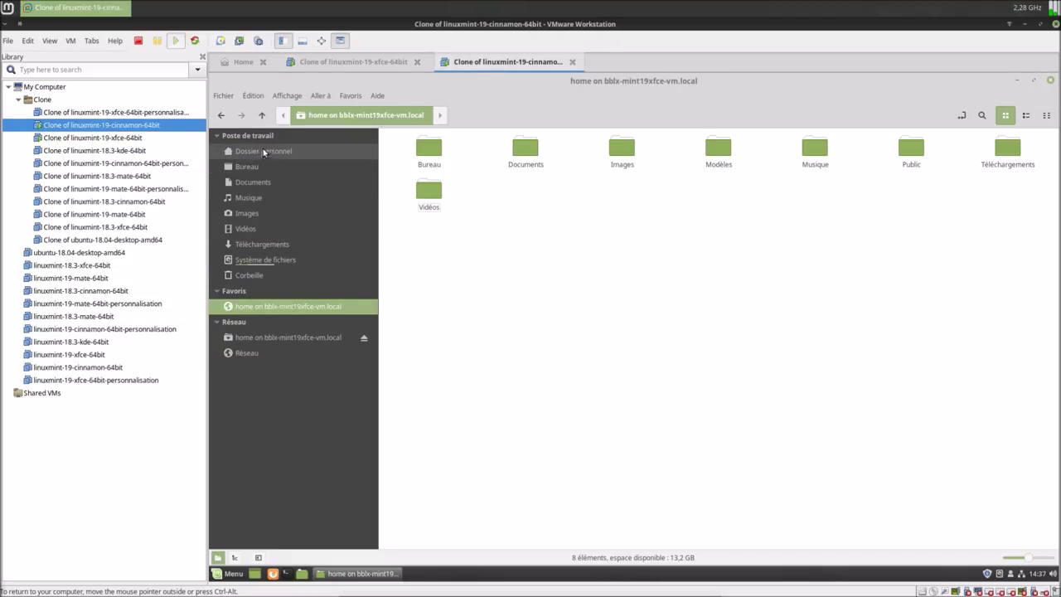
left_click(265, 153)
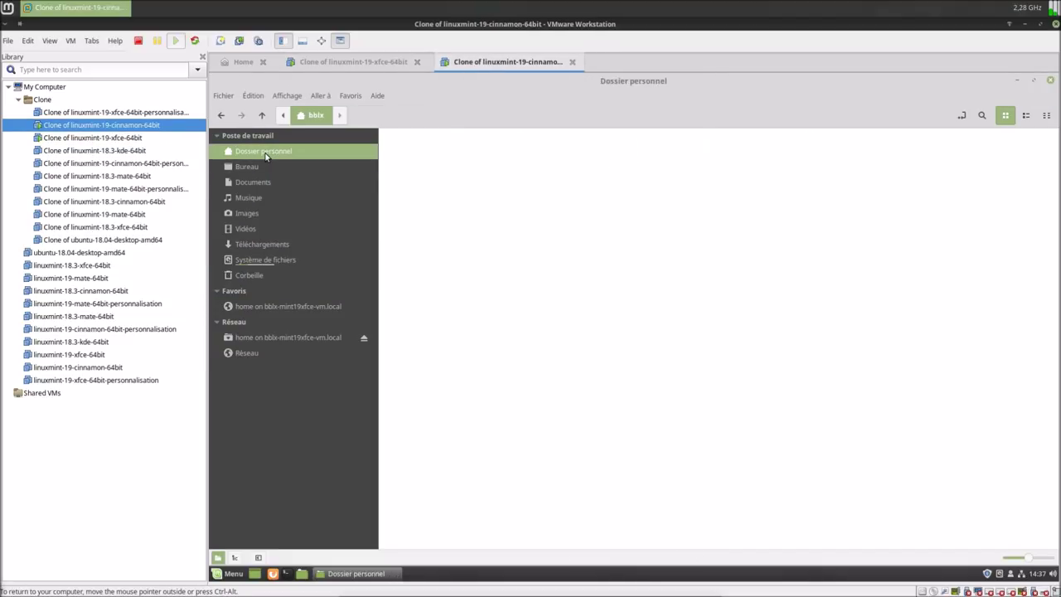
Step: Create a folder named essai in the /home/ share on bblx-mint19 from the Xfce virtual machine
left_click(354, 70)
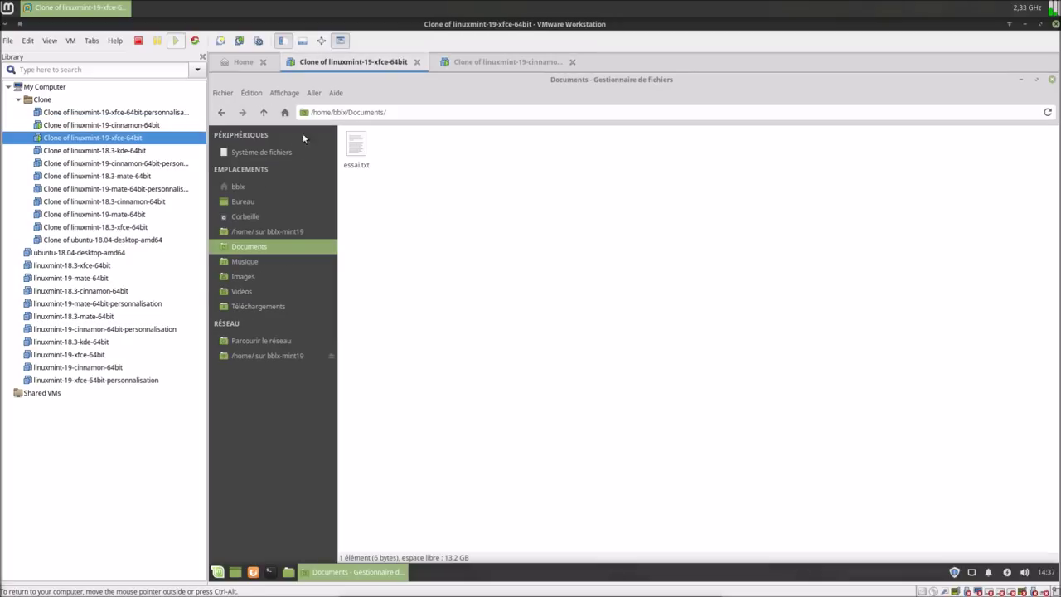
left_click(258, 354)
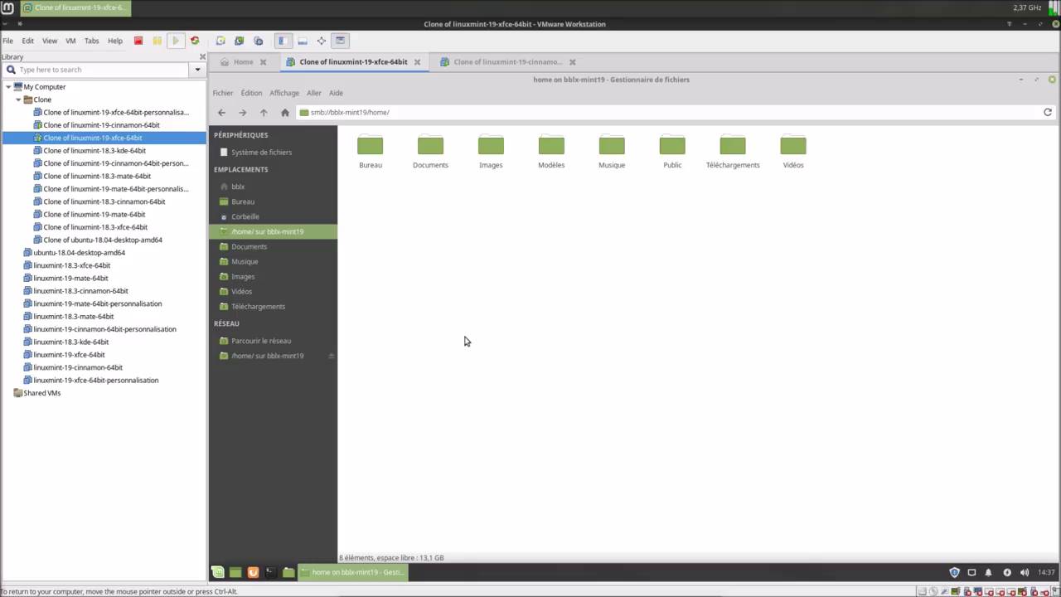
right_click(543, 222)
left_click(554, 227)
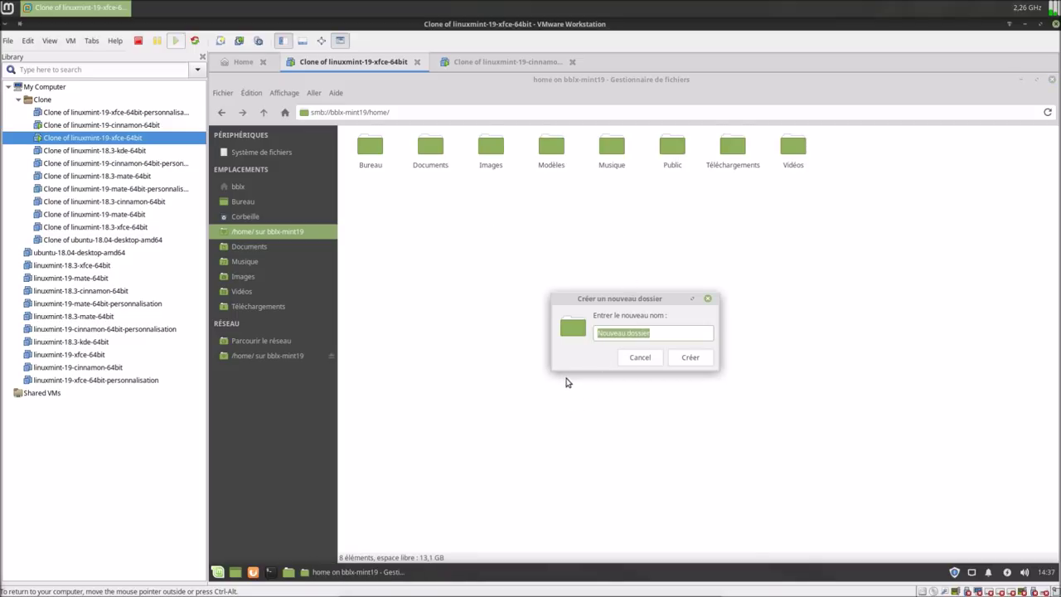
type("essai")
key("Return")
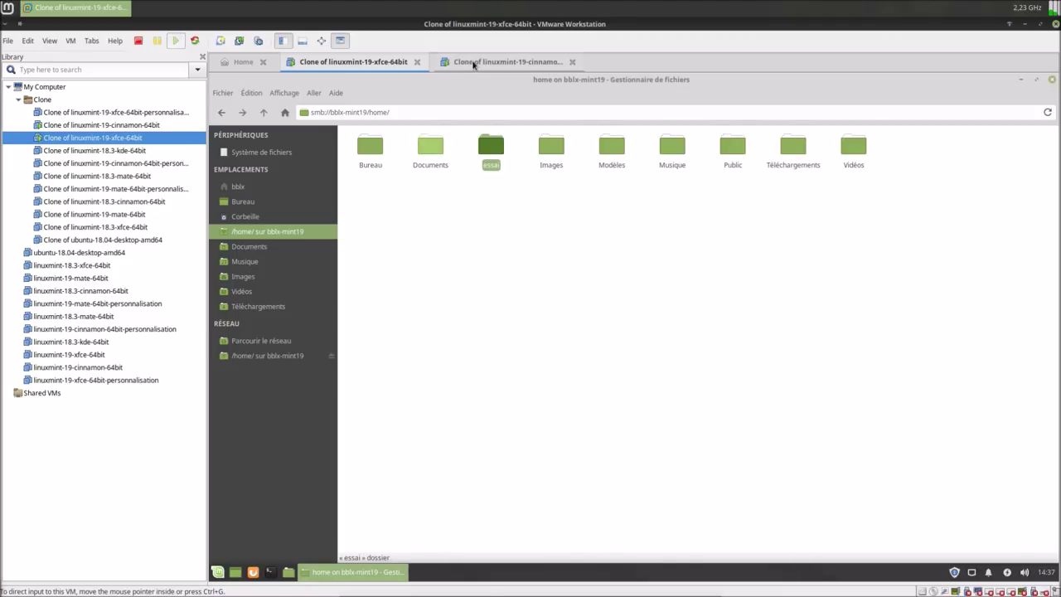
Step: Rename the essai folder to essai2 in the Cinnamon virtual machine's personal folder
left_click(474, 62)
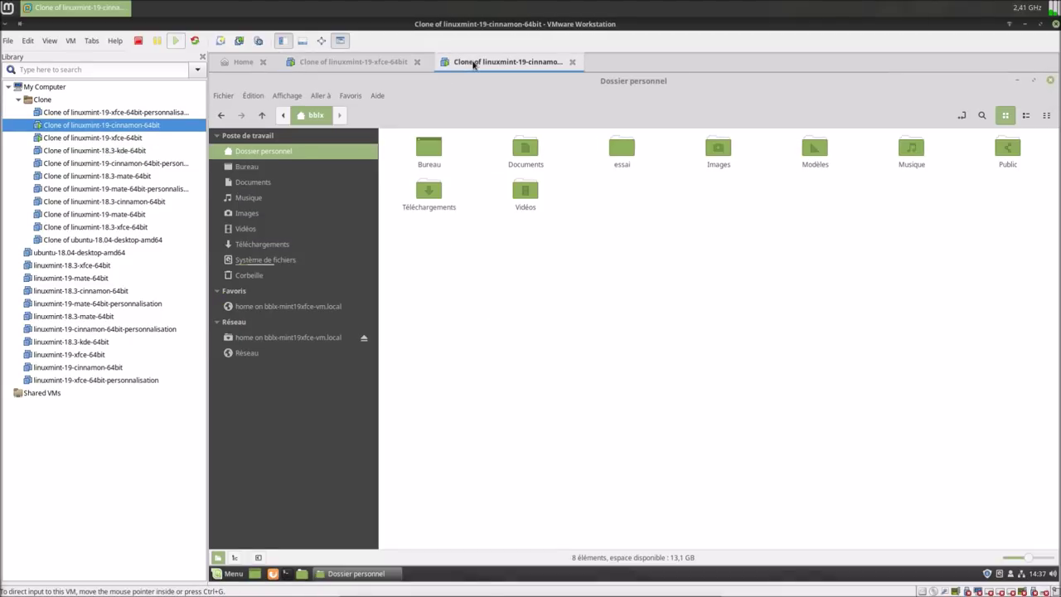
left_click(617, 156)
right_click(619, 155)
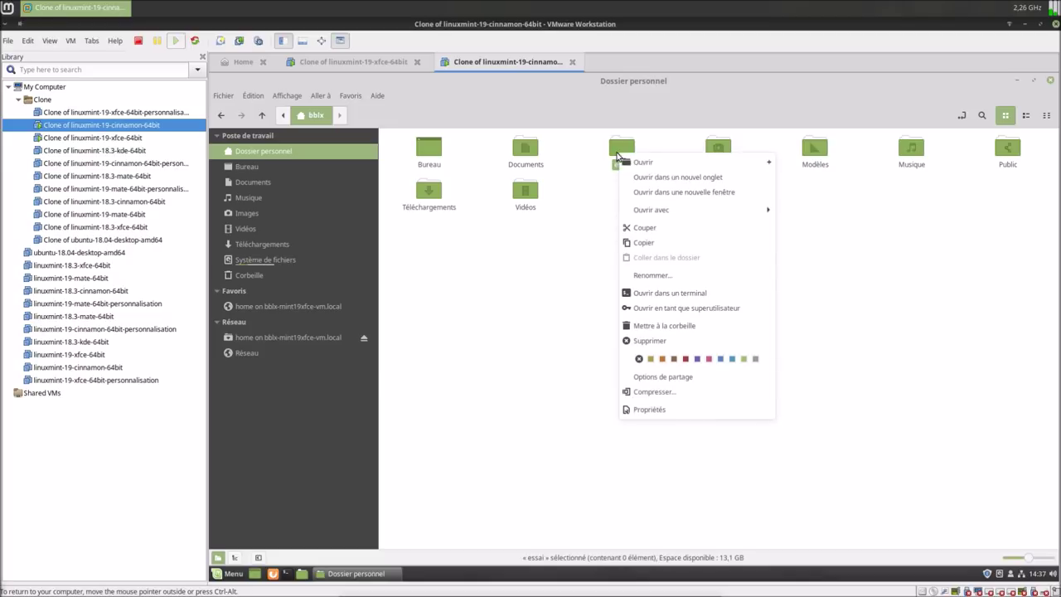
left_click(658, 275)
key("End")
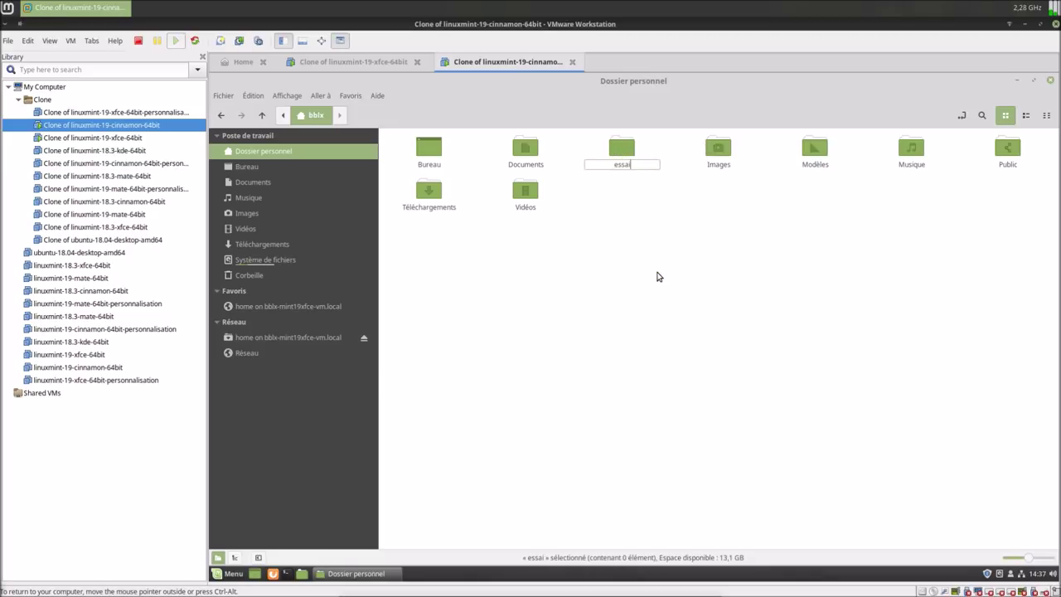
key("Return")
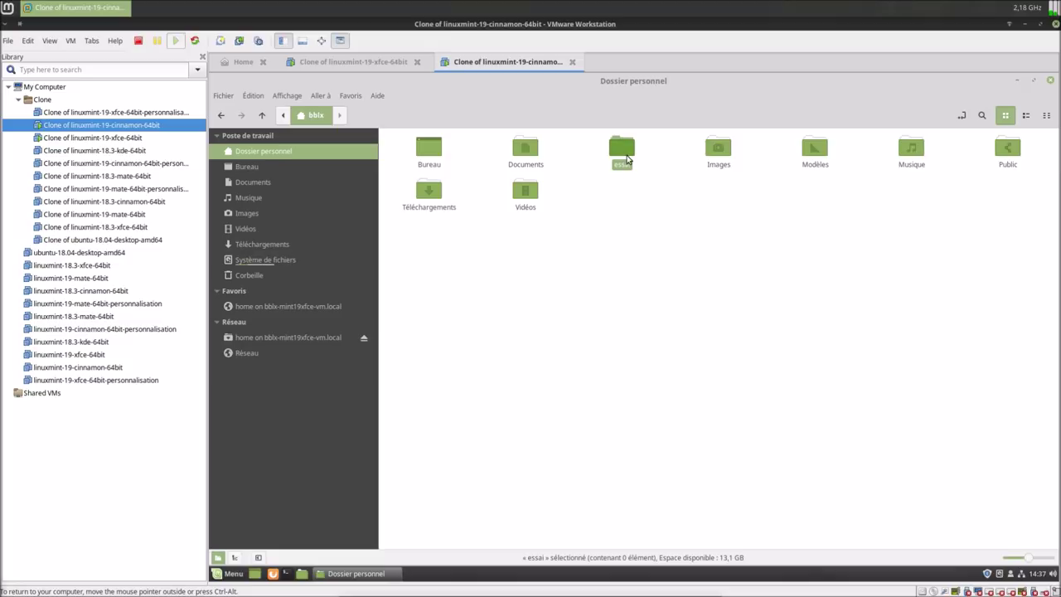
right_click(630, 158)
left_click(652, 278)
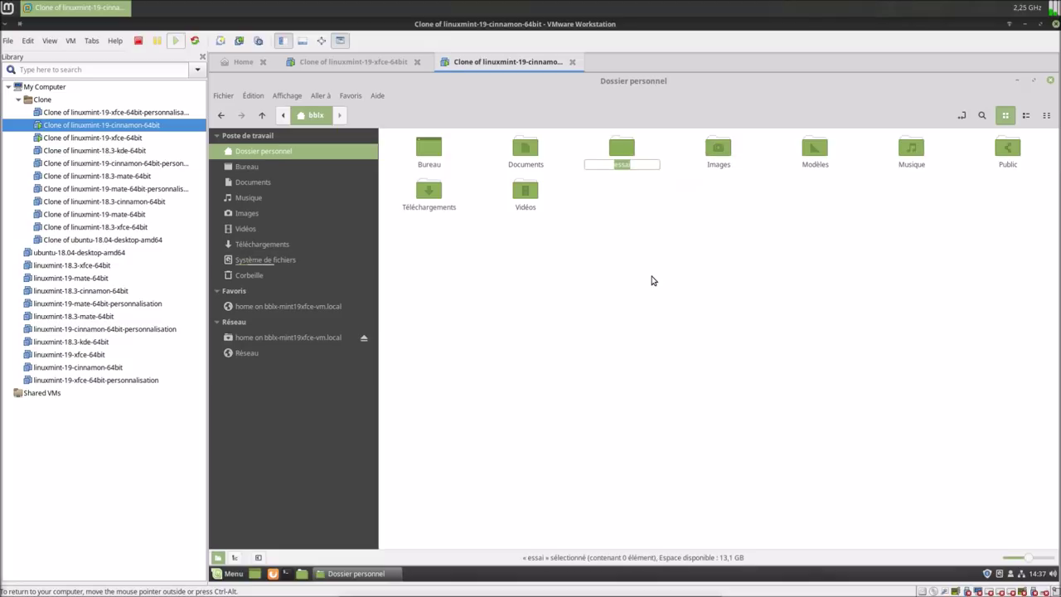
key("End")
type("2")
key("Return")
Step: Permanently delete the essai2 folder from the bblx-mint19 share in the Xfce virtual machine, and return to the Cinnamon virtual machine
left_click(370, 65)
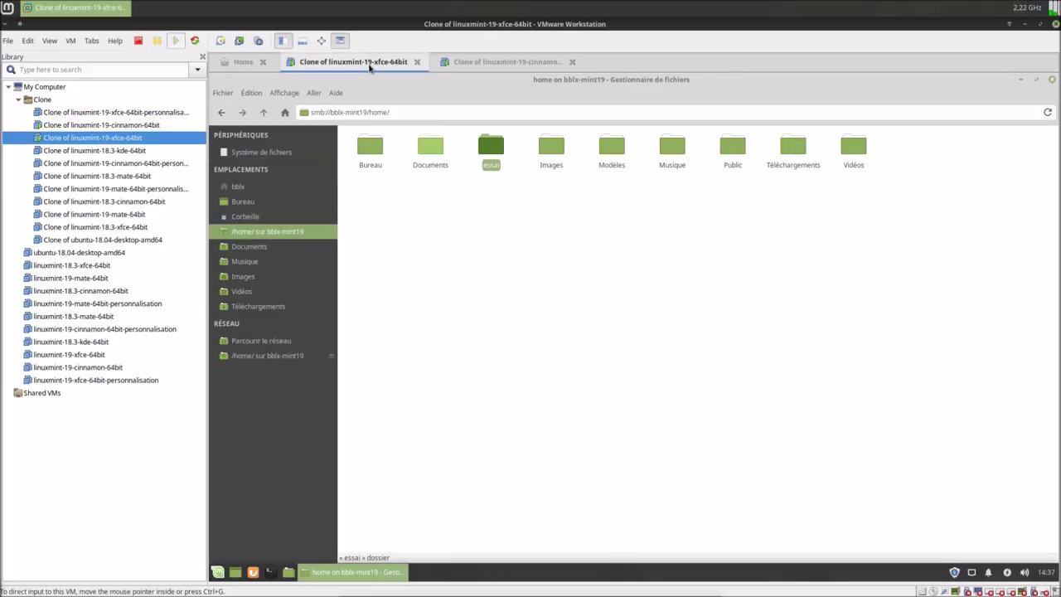
left_click(249, 246)
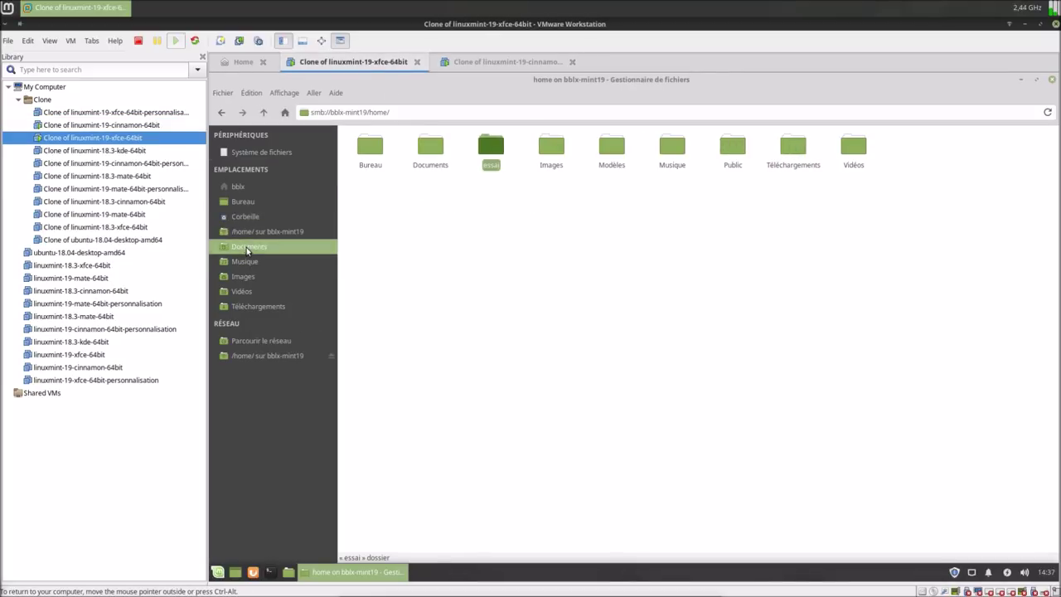
left_click(254, 232)
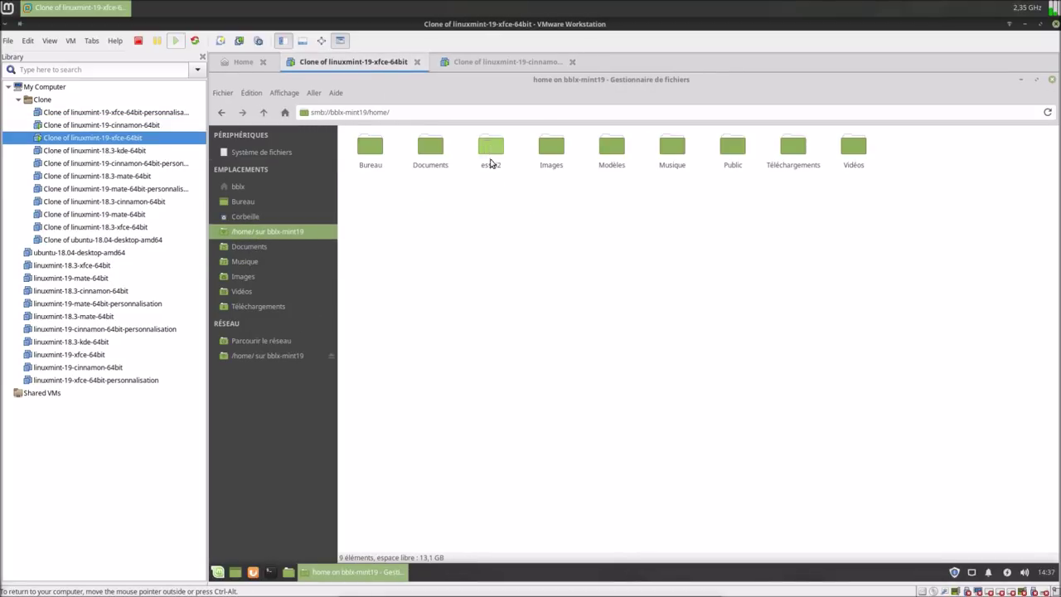
right_click(487, 149)
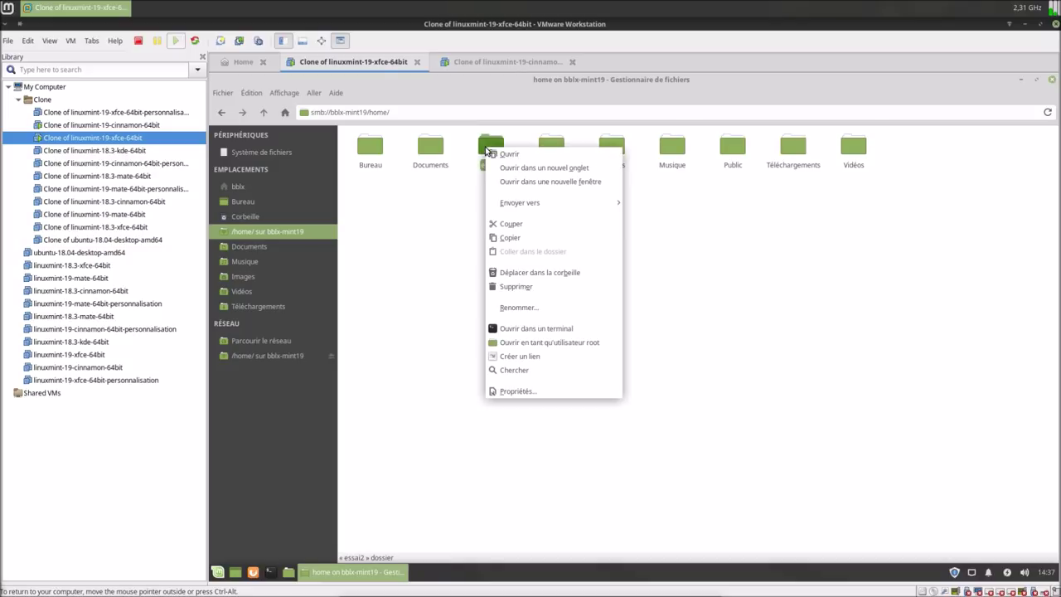
left_click(516, 286)
left_click(695, 366)
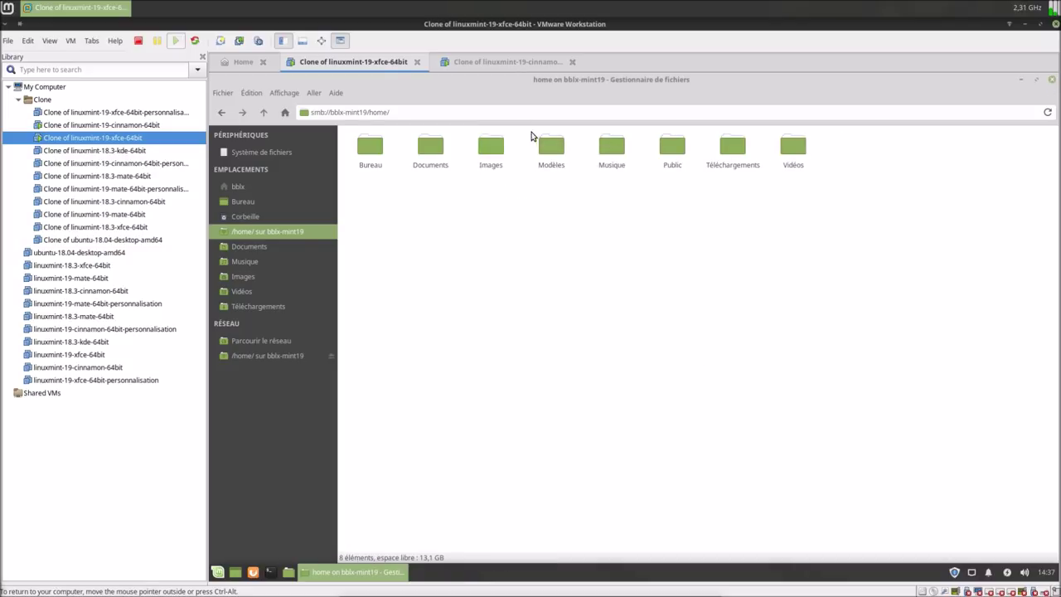
left_click(493, 62)
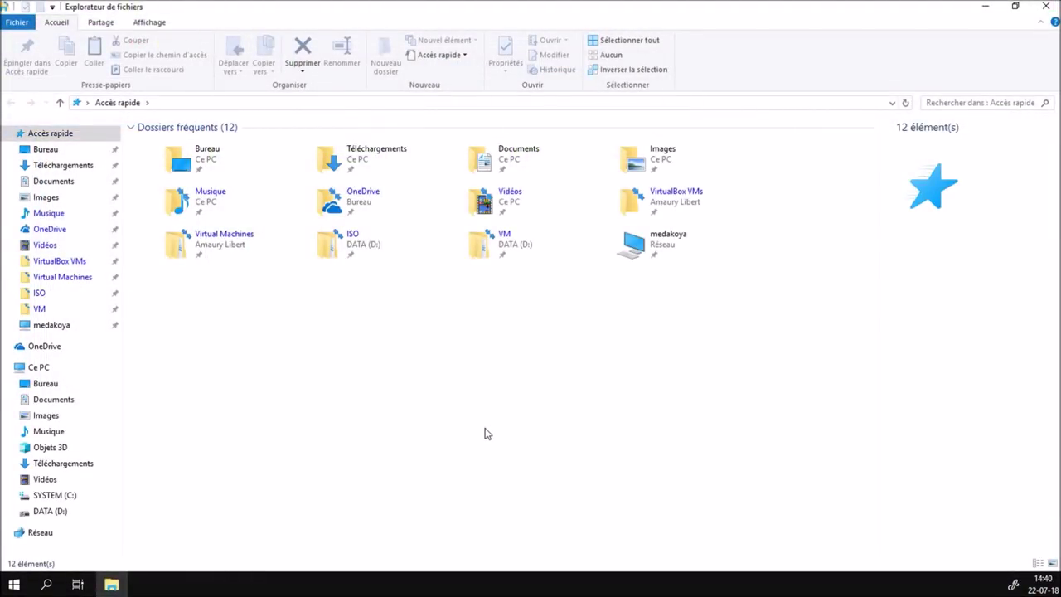
Step: Go to the network computer \\bblx-mint19 in Windows File Explorer and open its home share
left_click(76, 533)
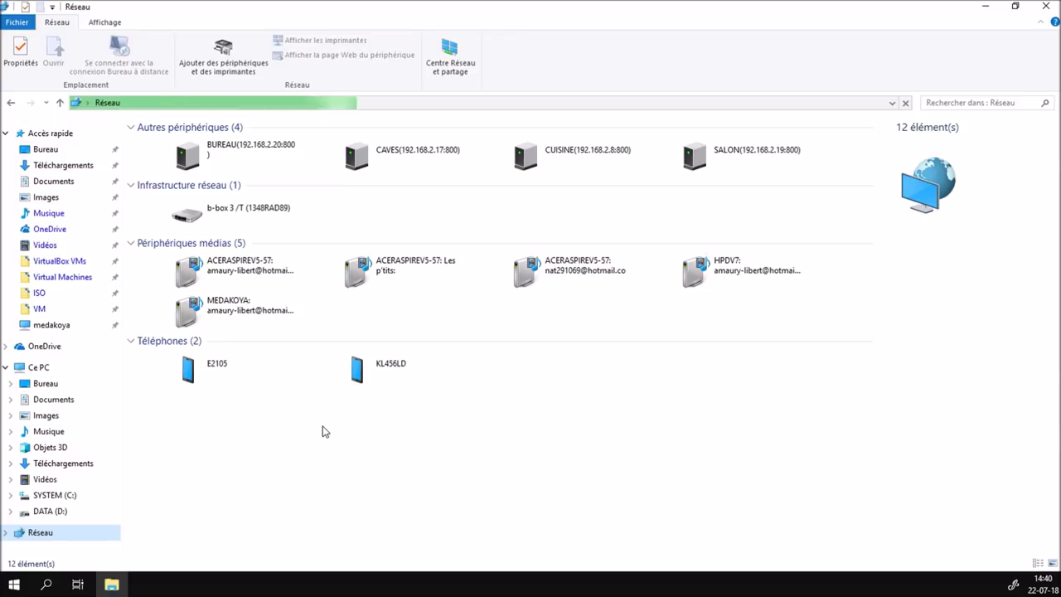
left_click(494, 102)
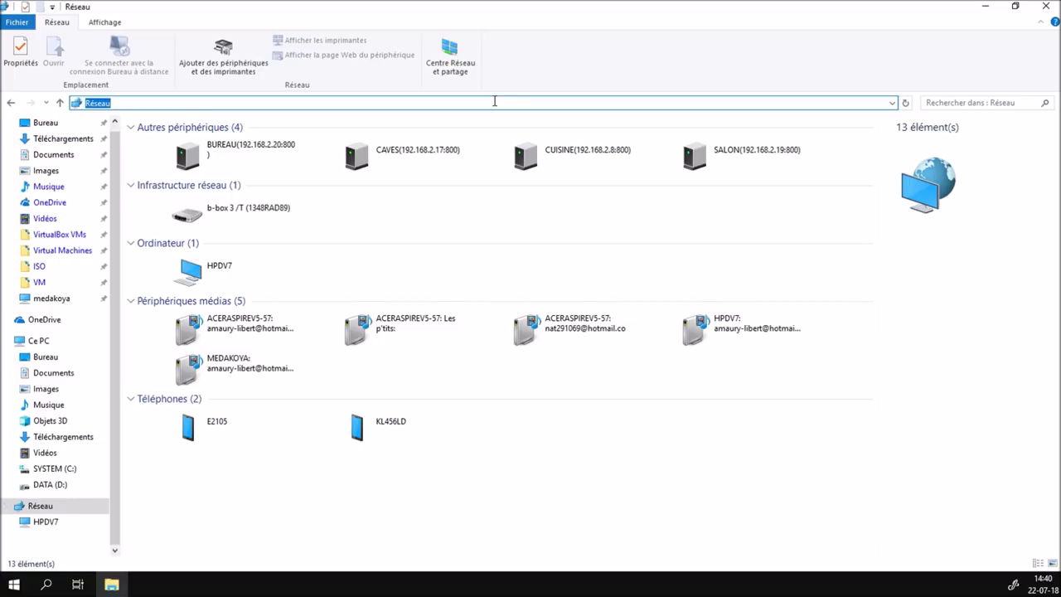
type("\\\\")
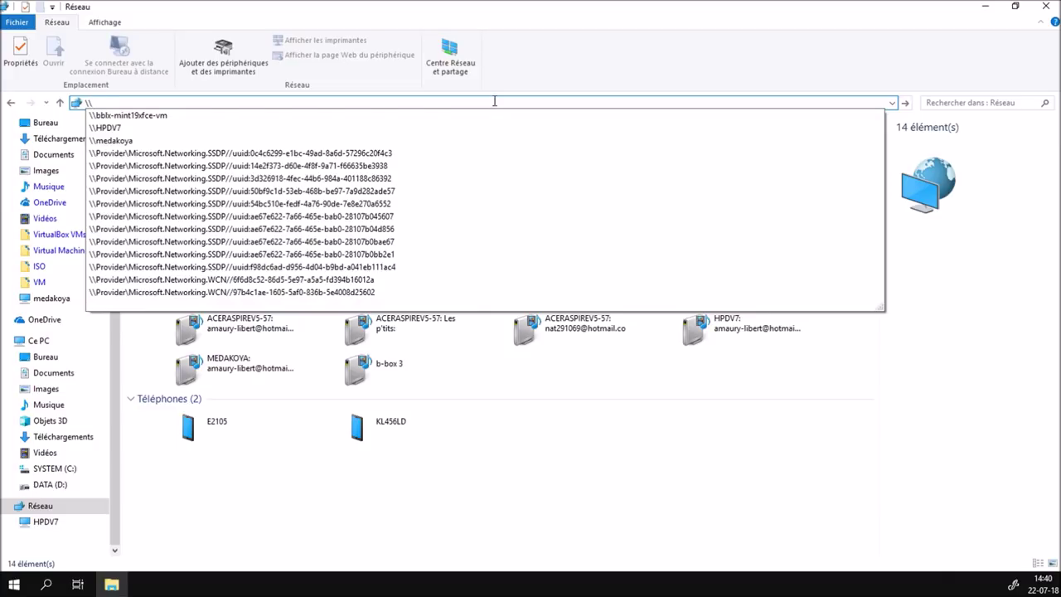
type("bb")
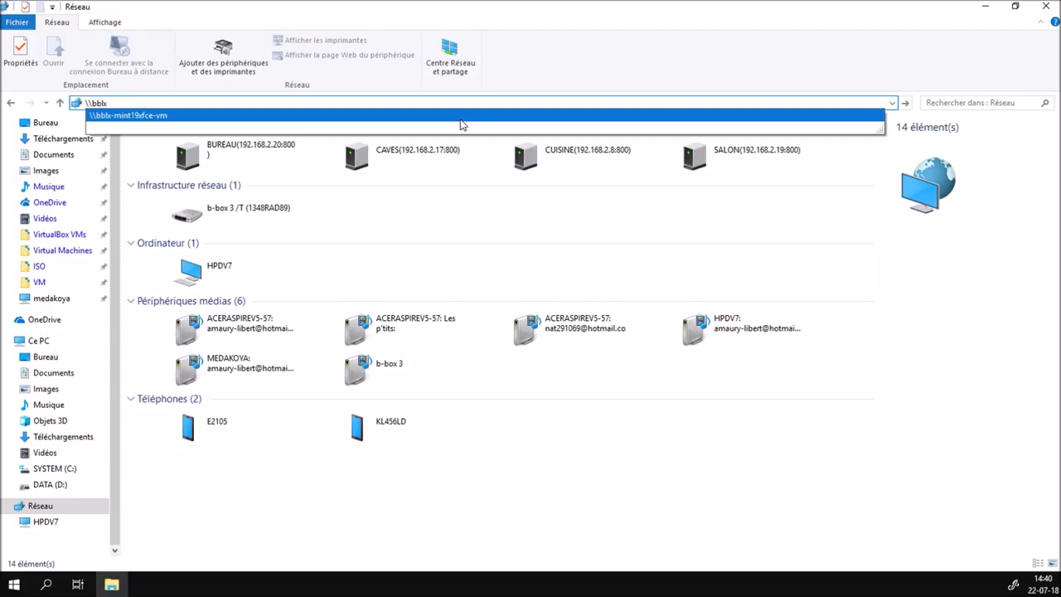
type("lx-")
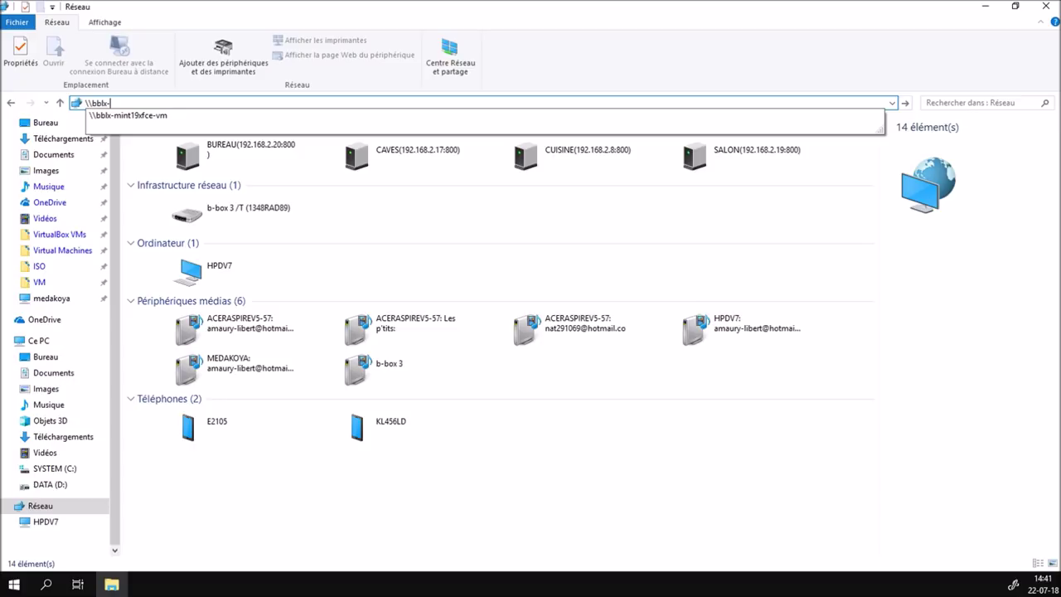
type("mint19")
key("Return")
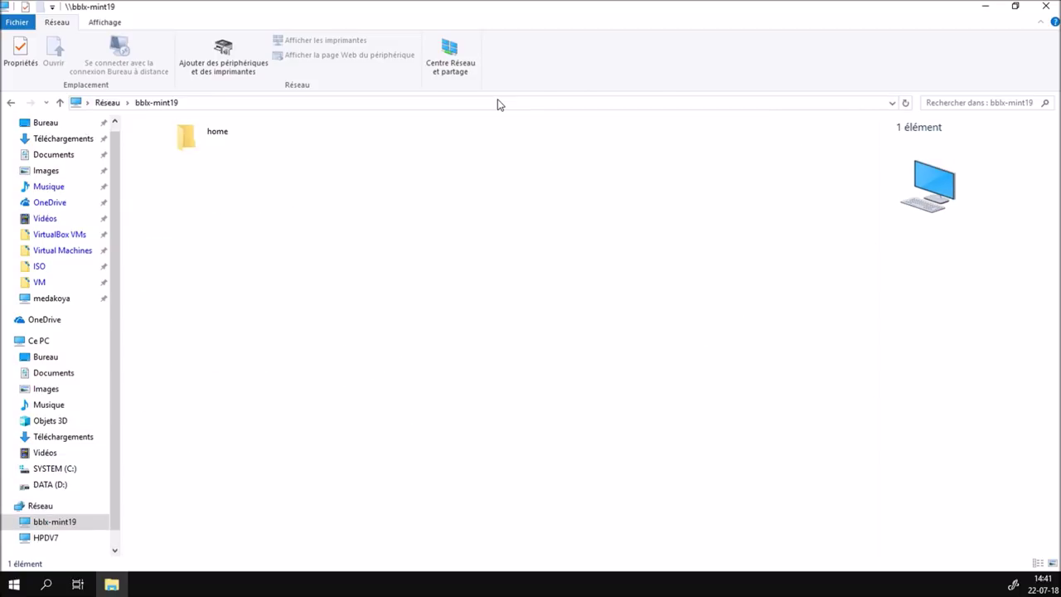
double_click(220, 146)
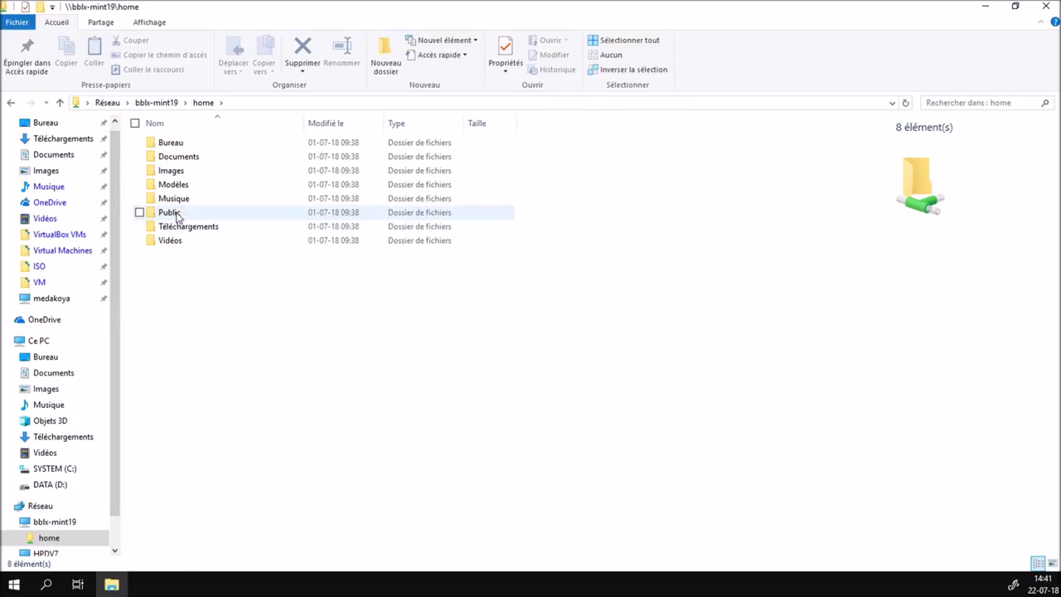
Step: Look inside the Documents folder of the home share and return to the share's root
left_click(188, 159)
double_click(189, 162)
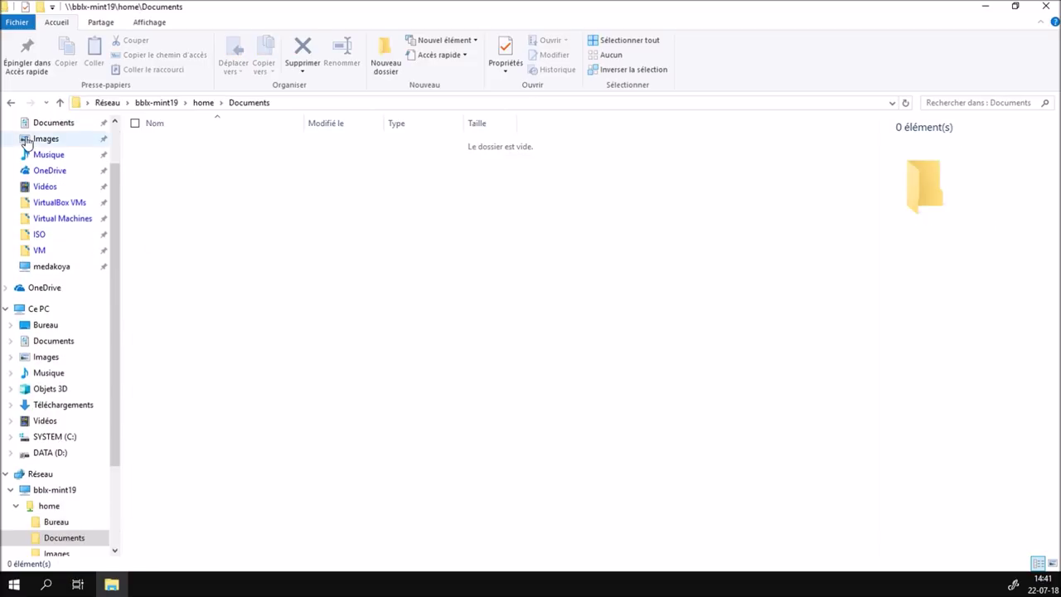
left_click(10, 103)
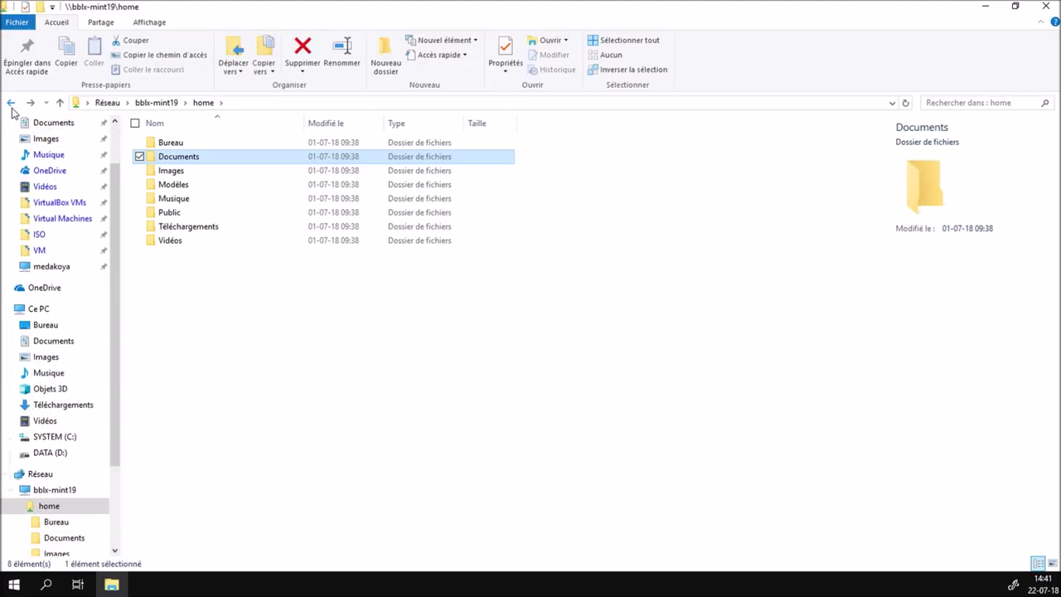
Step: Create a folder named essai in the root of the home share
right_click(176, 274)
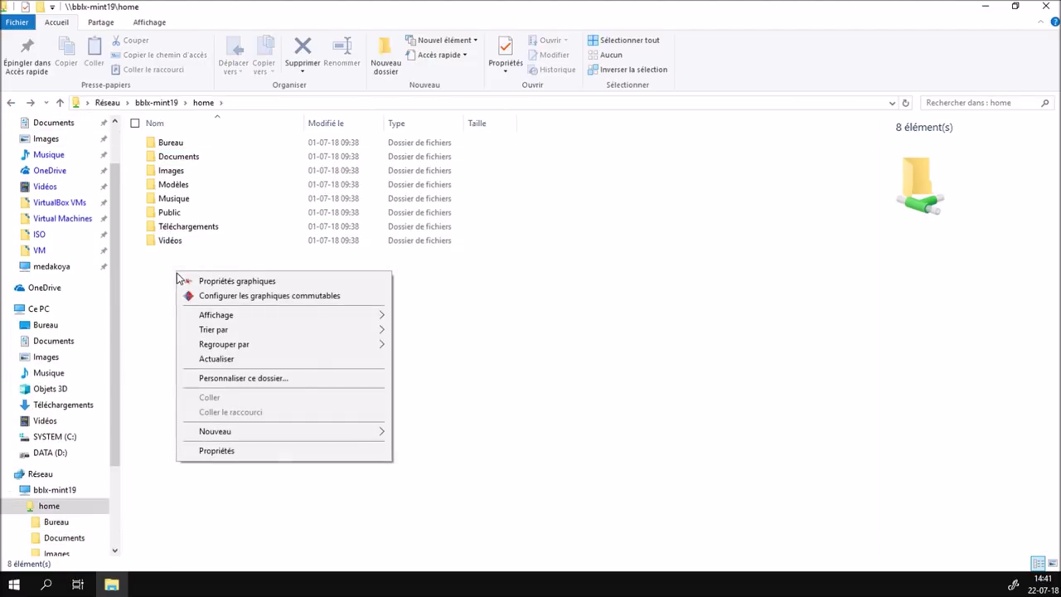
left_click(147, 314)
left_click(386, 58)
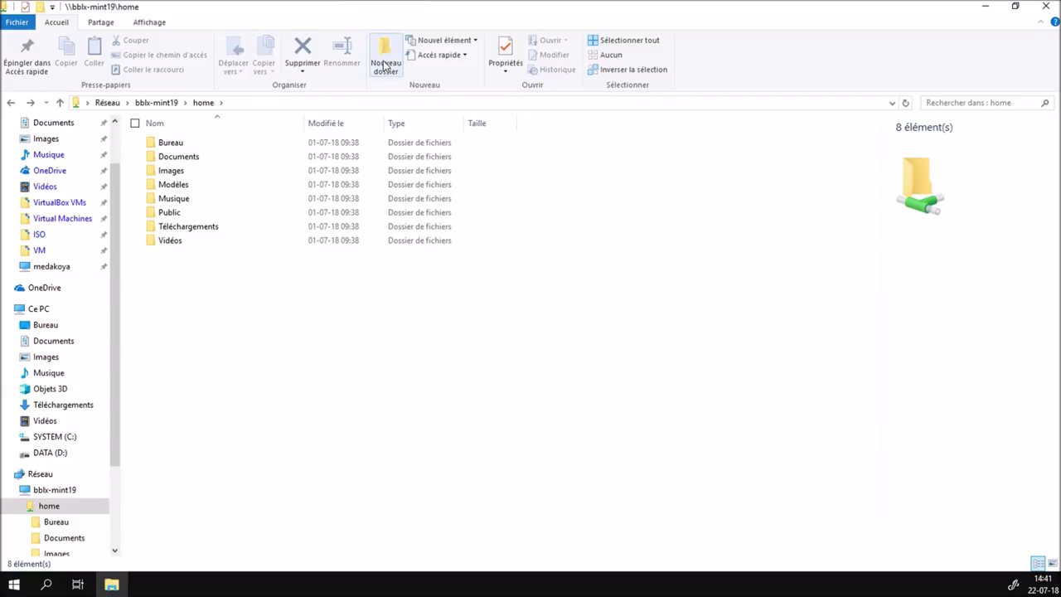
type("essai")
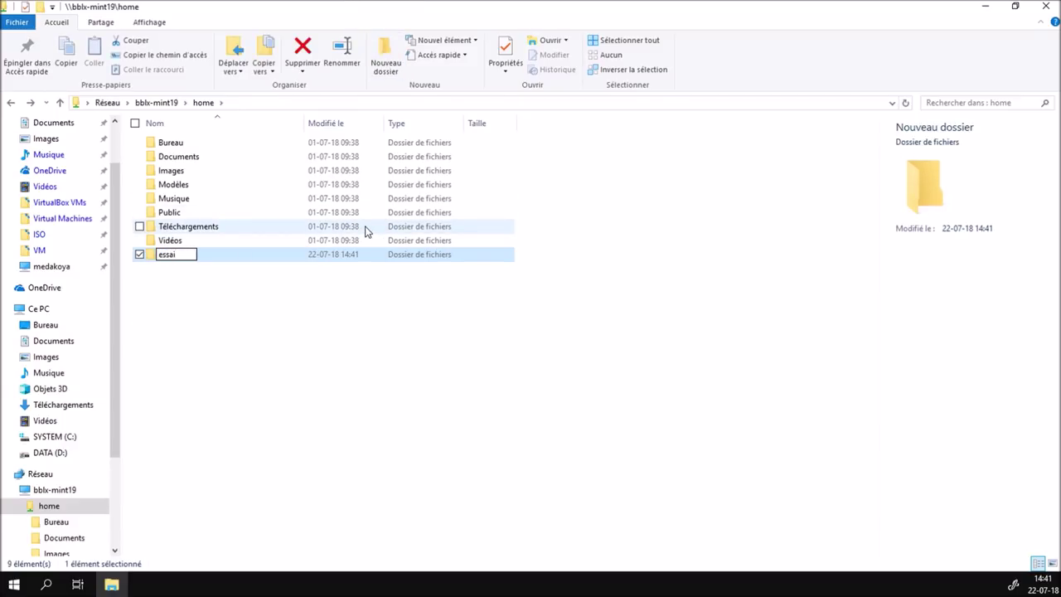
key("Return")
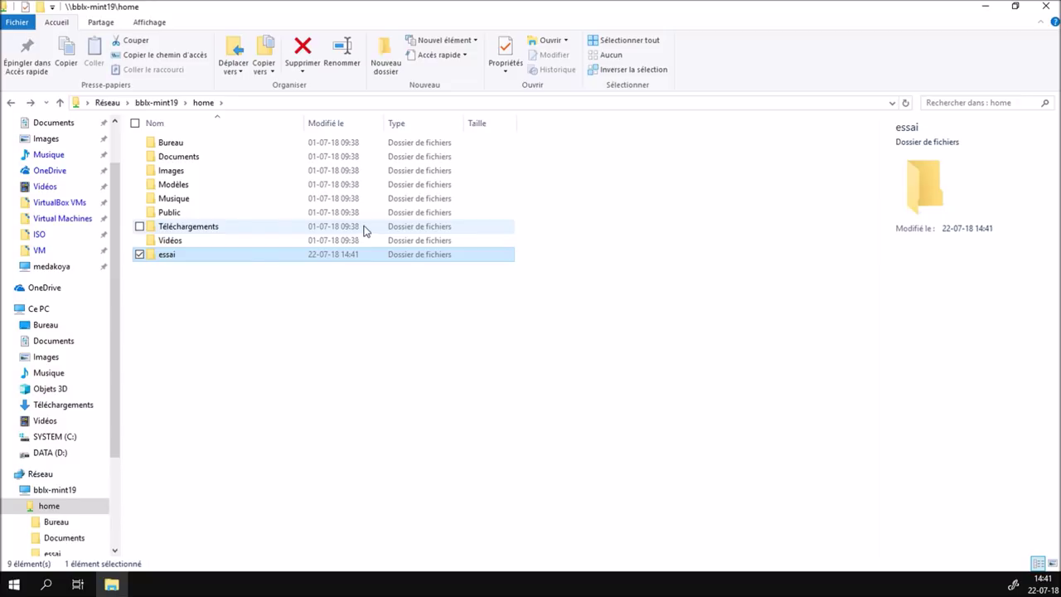
Step: Delete the essai folder from the home share and confirm the deletion
right_click(235, 261)
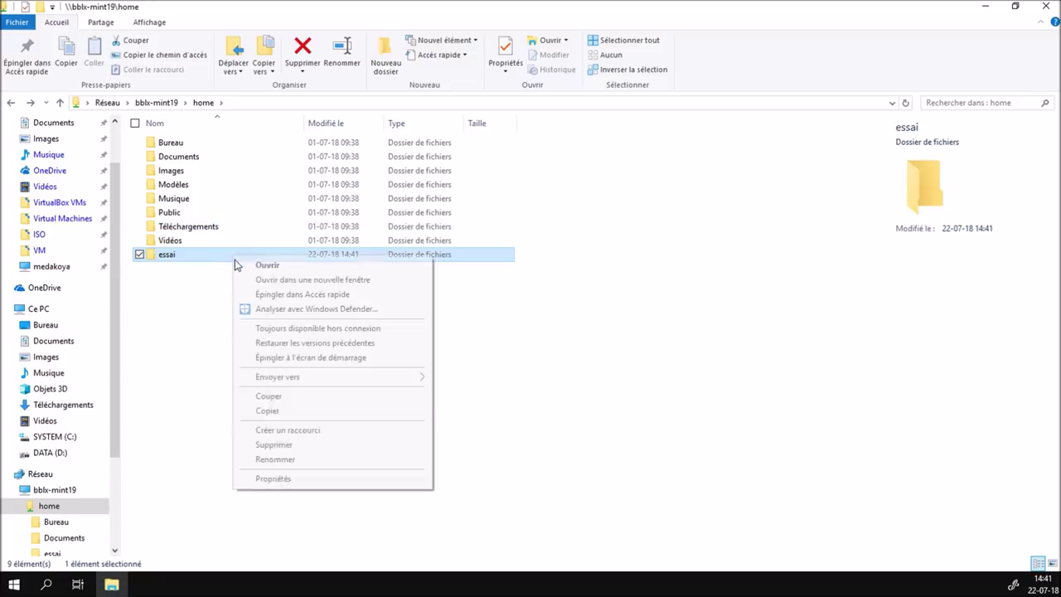
left_click(273, 445)
left_click(601, 340)
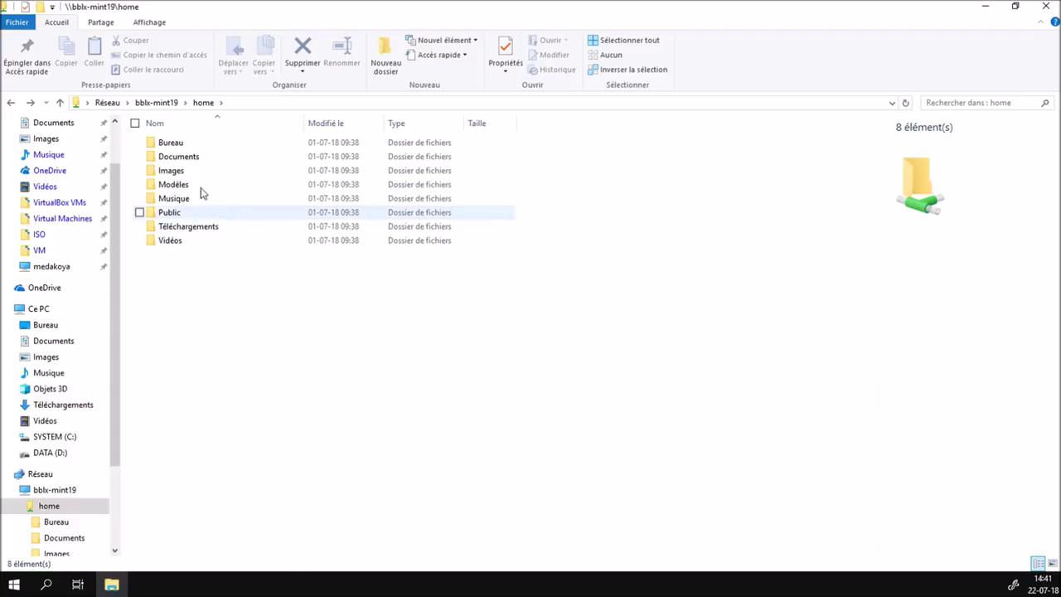
Step: Go to the network computer \\bblx-mint19xfce-vm and open its home share
left_click(241, 105)
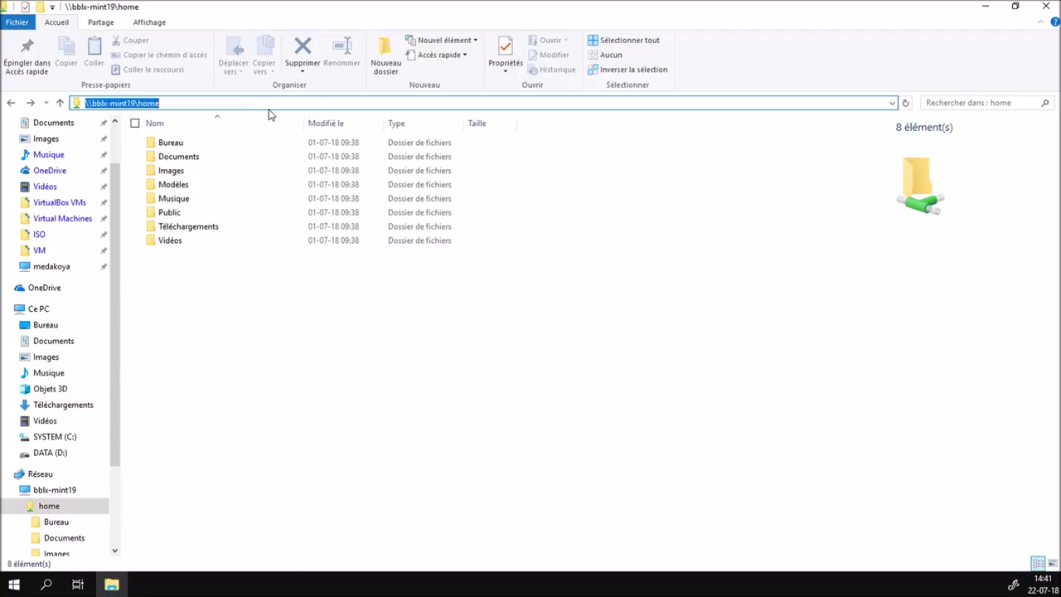
type("\\\\")
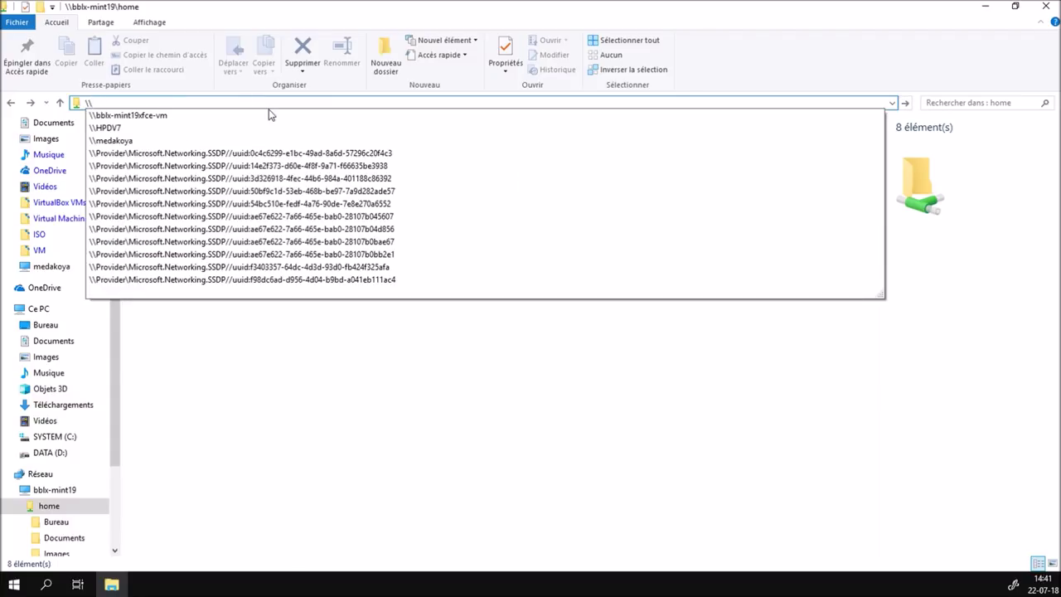
key("Down")
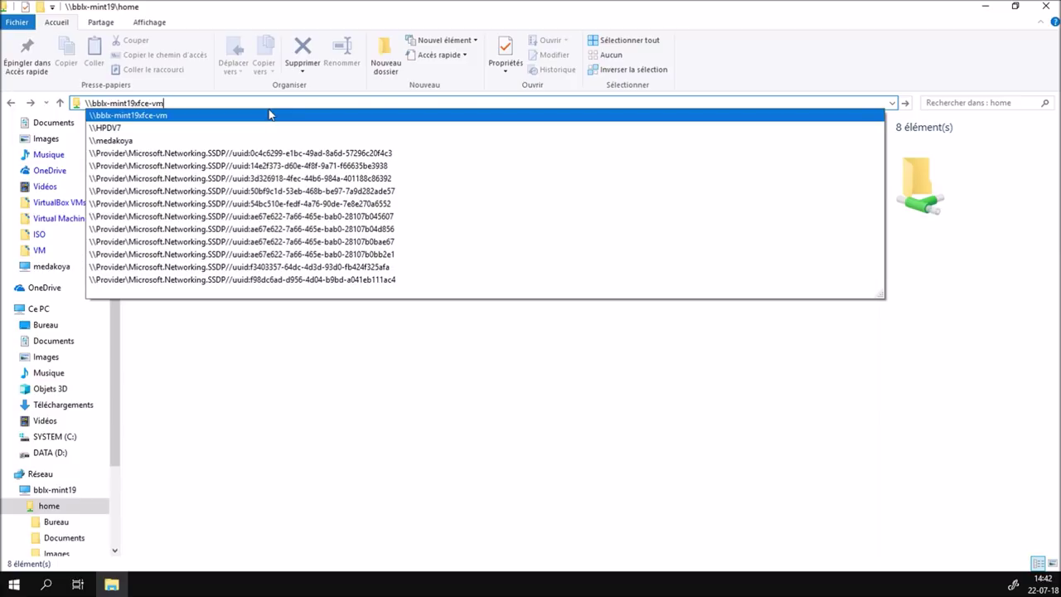
key("Return")
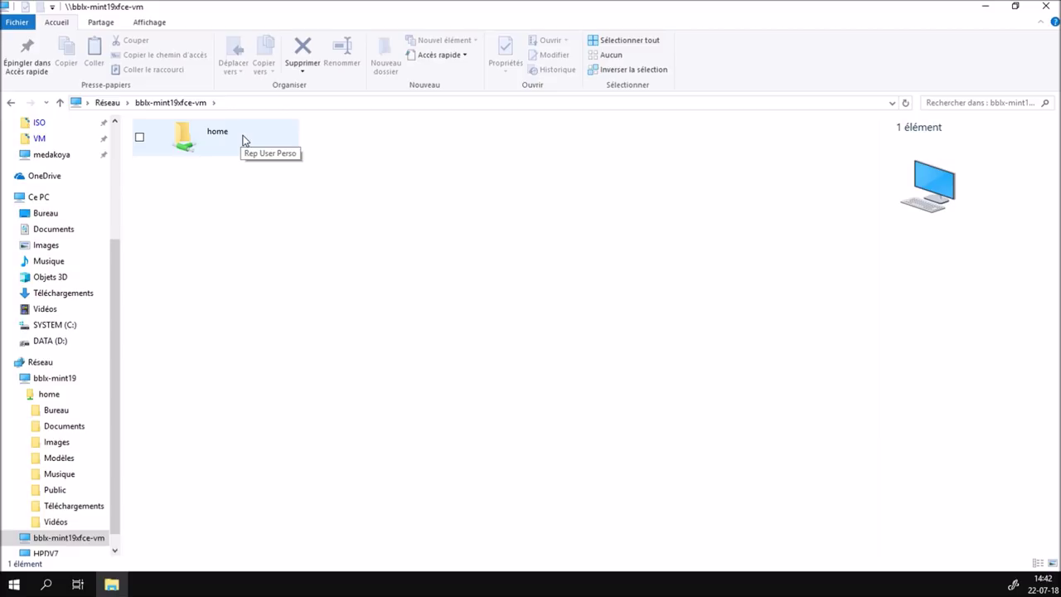
double_click(243, 141)
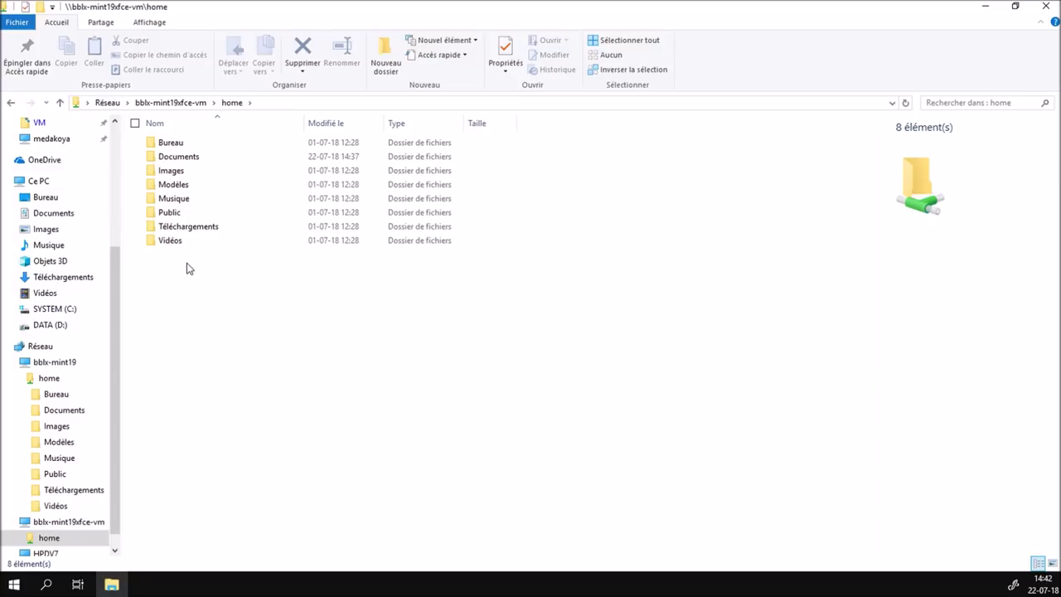
Step: Create a folder named essai in the root of the home share and move it into the Documents folder
right_click(187, 267)
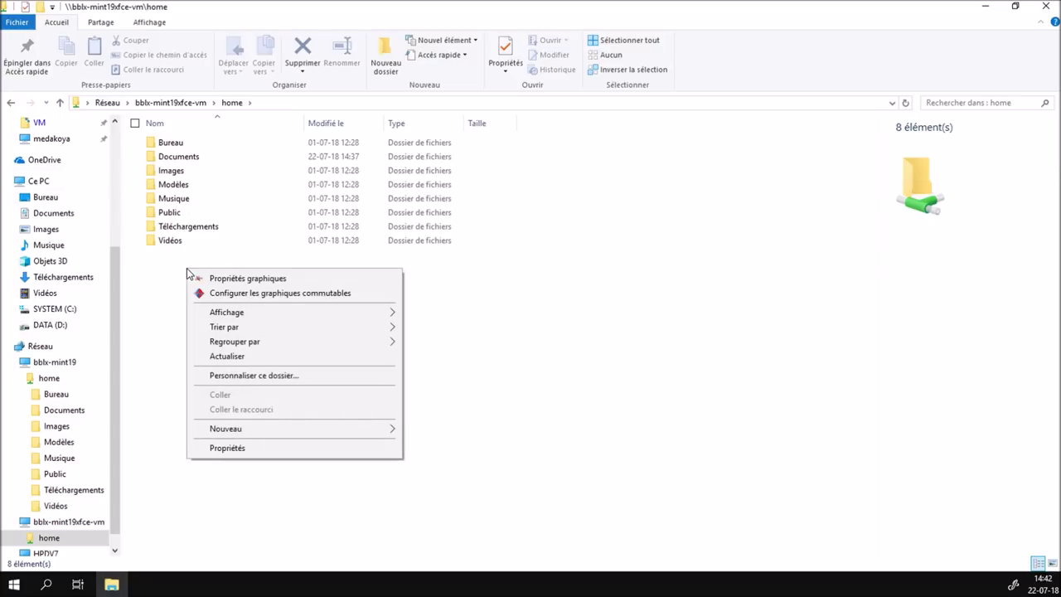
left_click(170, 273)
left_click(381, 53)
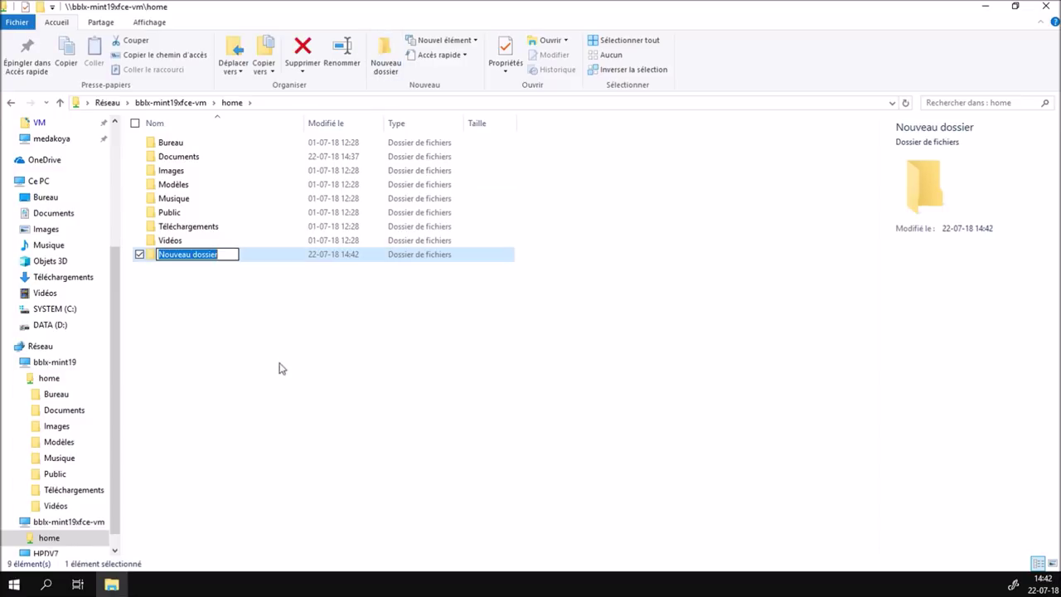
type("essai")
key("Return")
left_click_drag(205, 256, 234, 155)
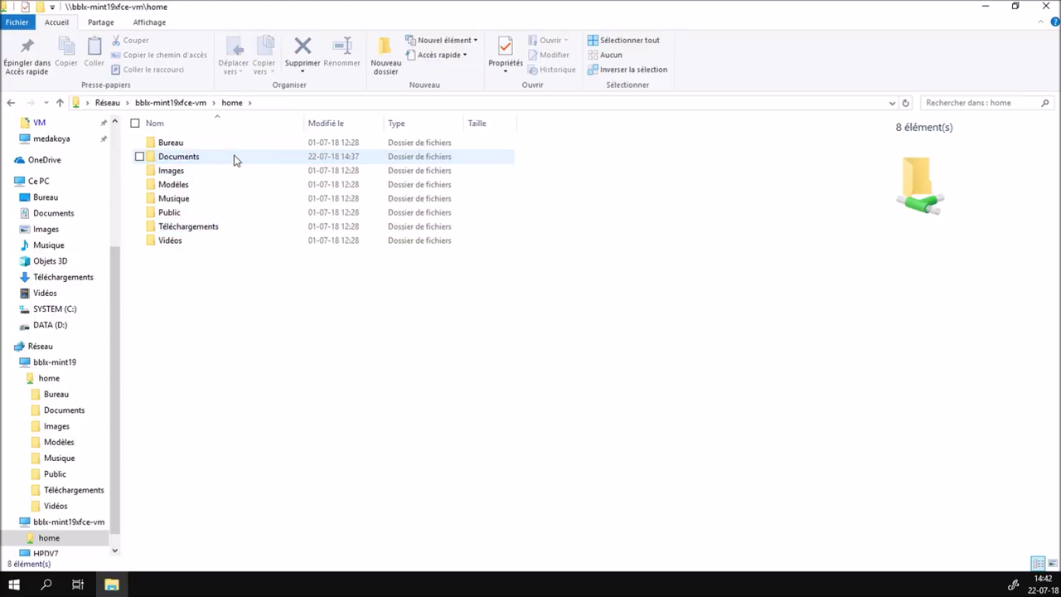
Step: Permanently delete the essai folder and essai.txt from the share's Documents folder, and return to the share's root
double_click(234, 156)
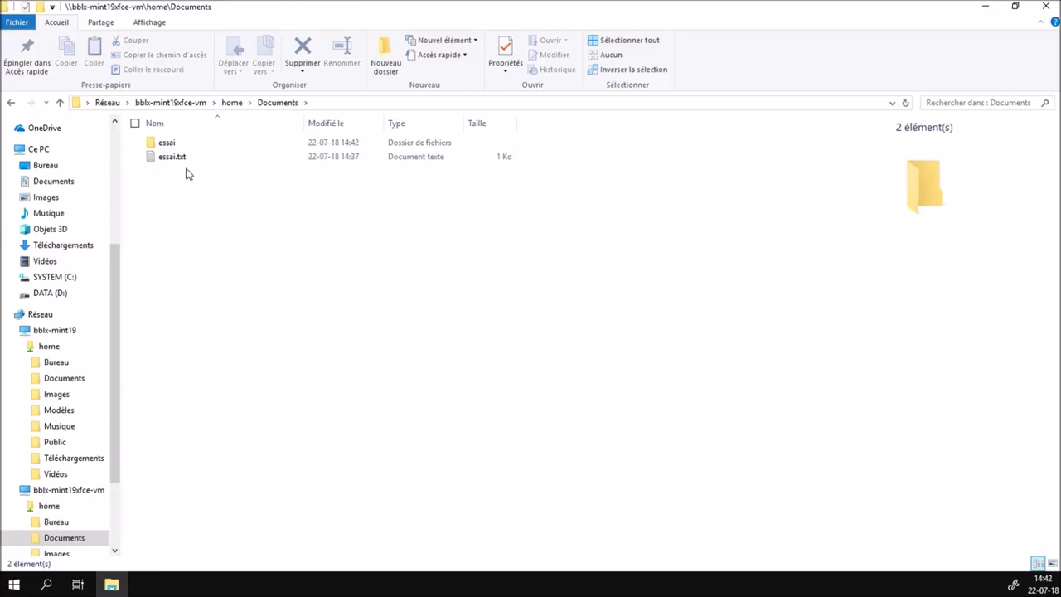
left_click_drag(170, 192, 199, 137)
left_click(303, 51)
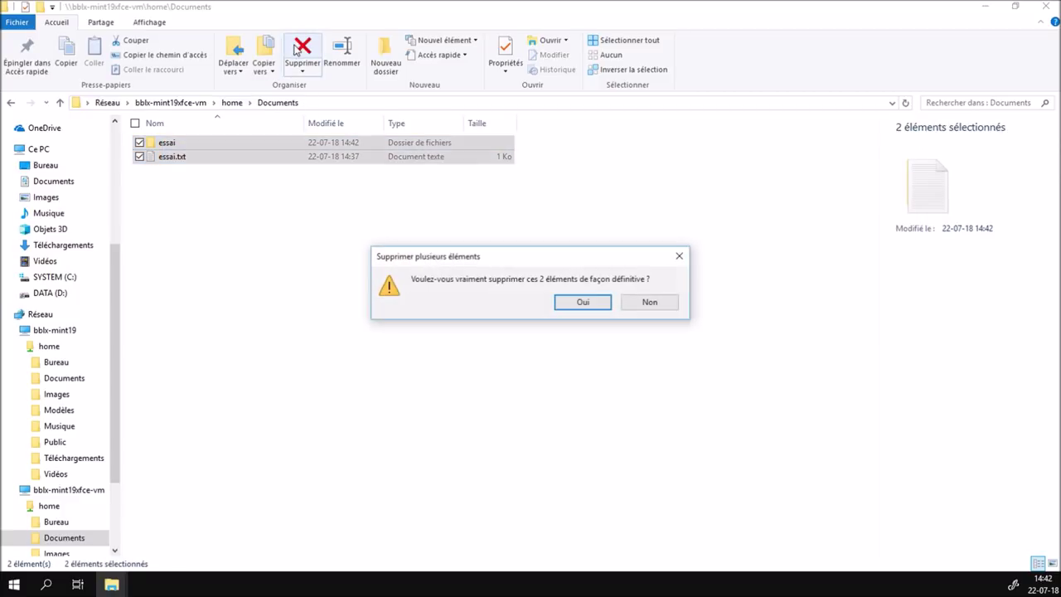
left_click(595, 305)
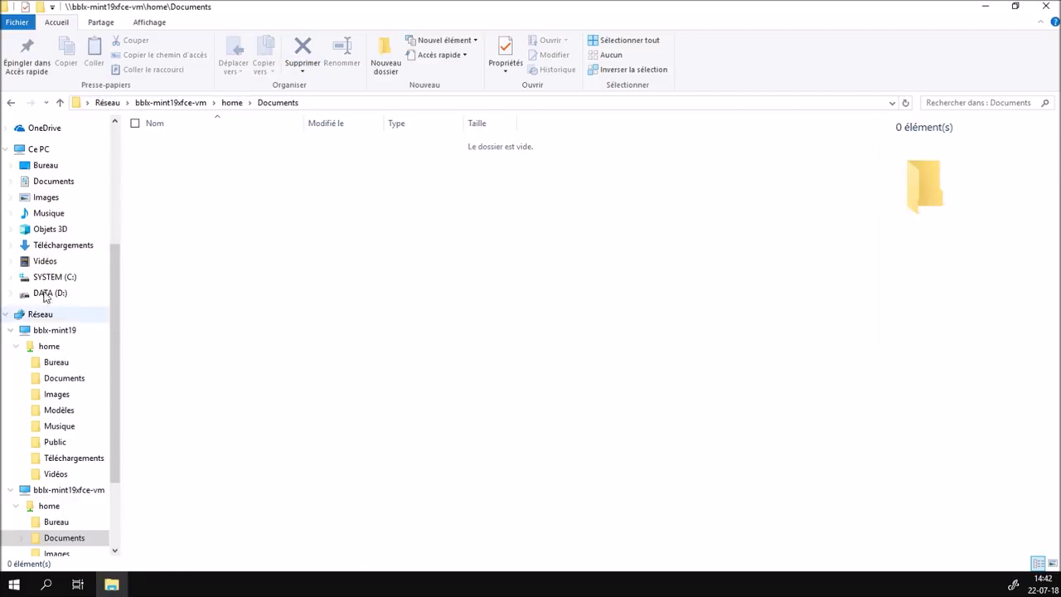
left_click(11, 103)
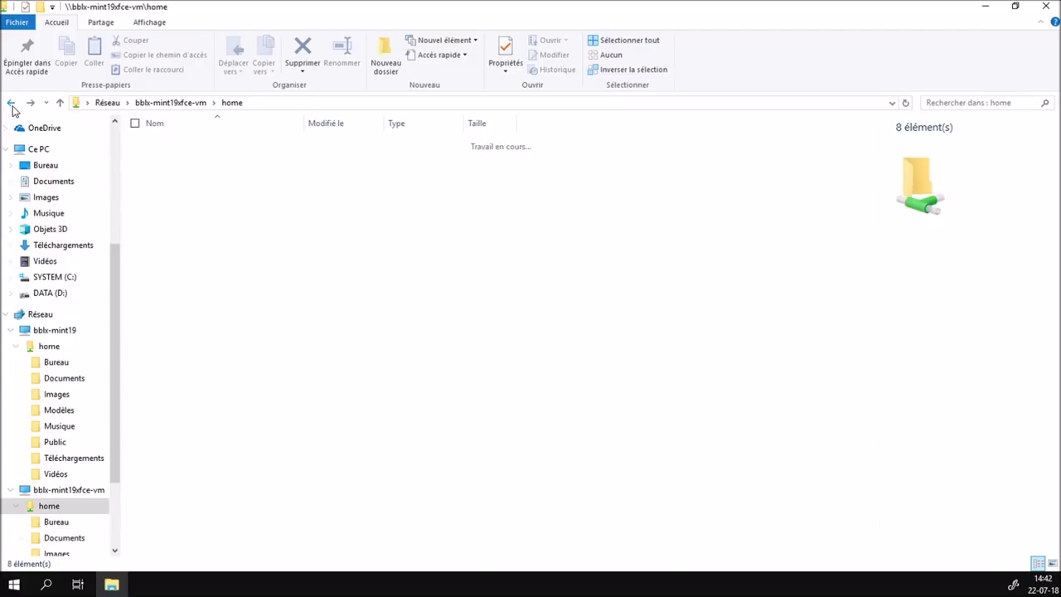
left_click(377, 365)
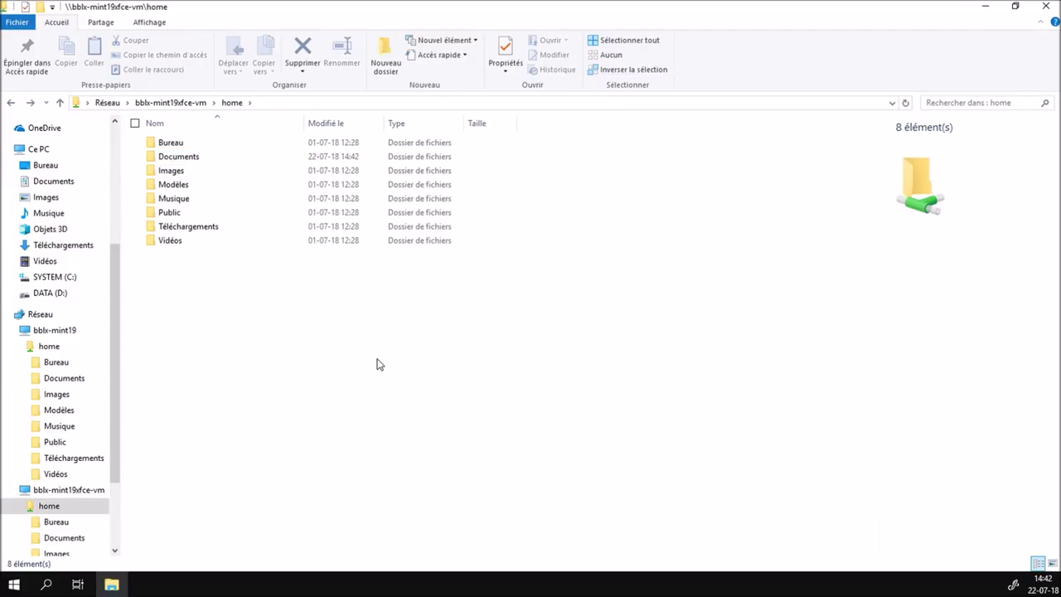